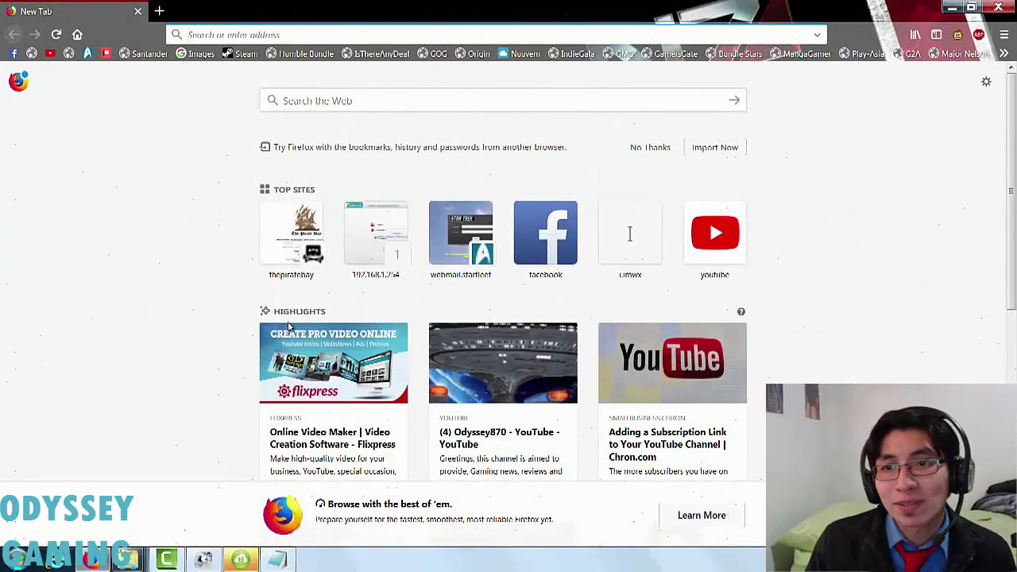
- Check the overflowing bookmarks, then save the Steam bookmark with an empty Name field
click(1006, 54)
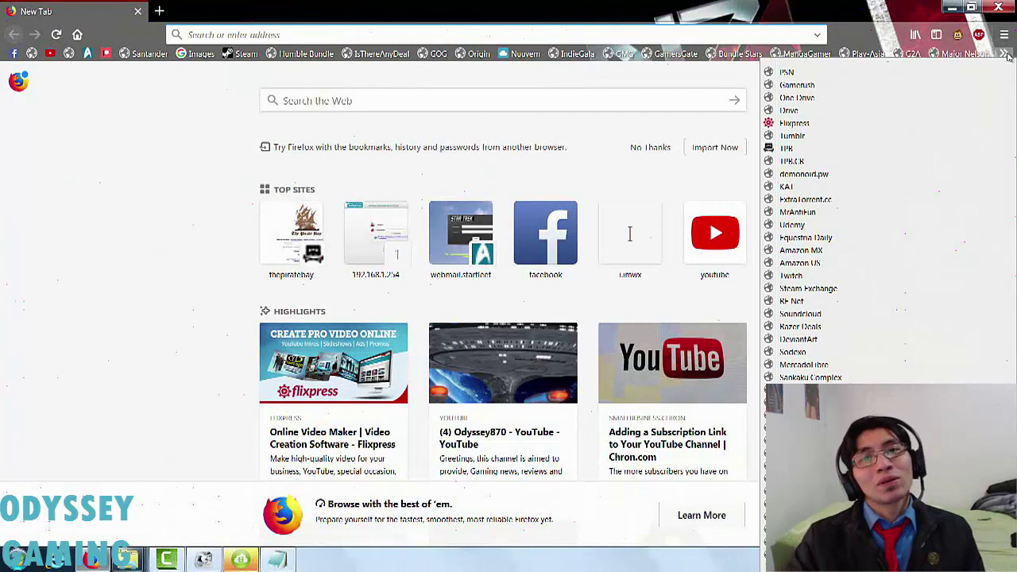
click(200, 310)
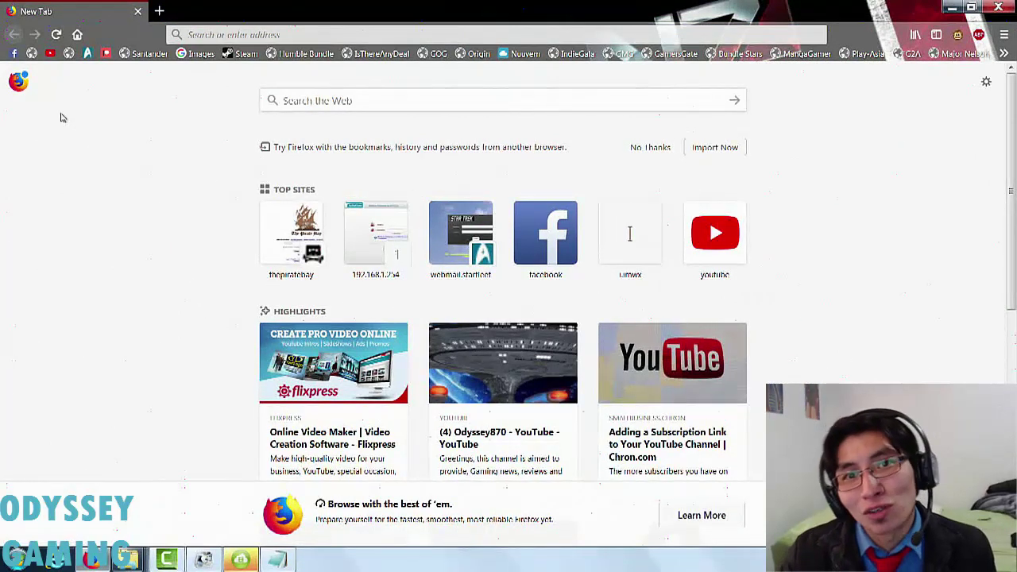
right_click(246, 54)
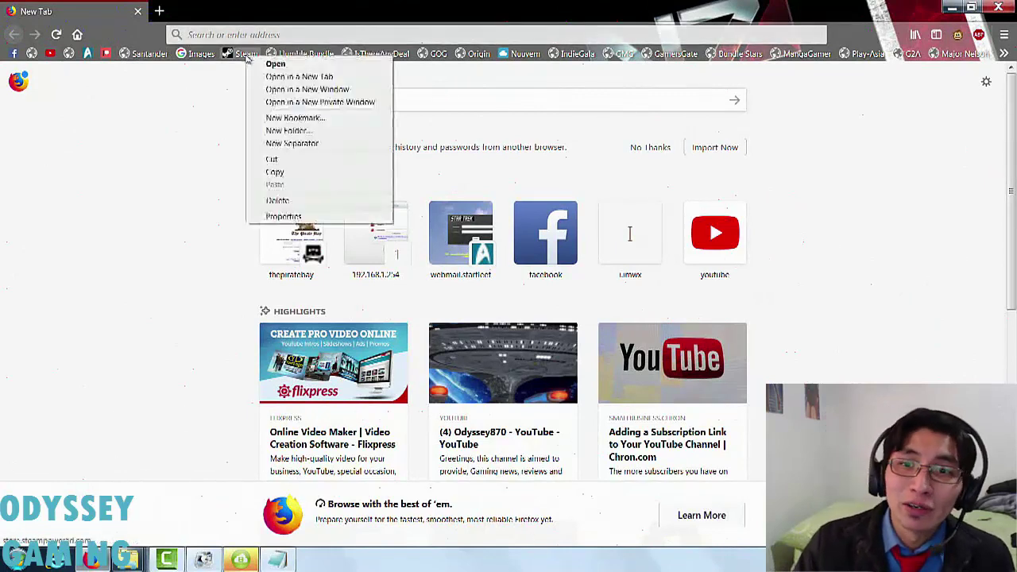
click(282, 217)
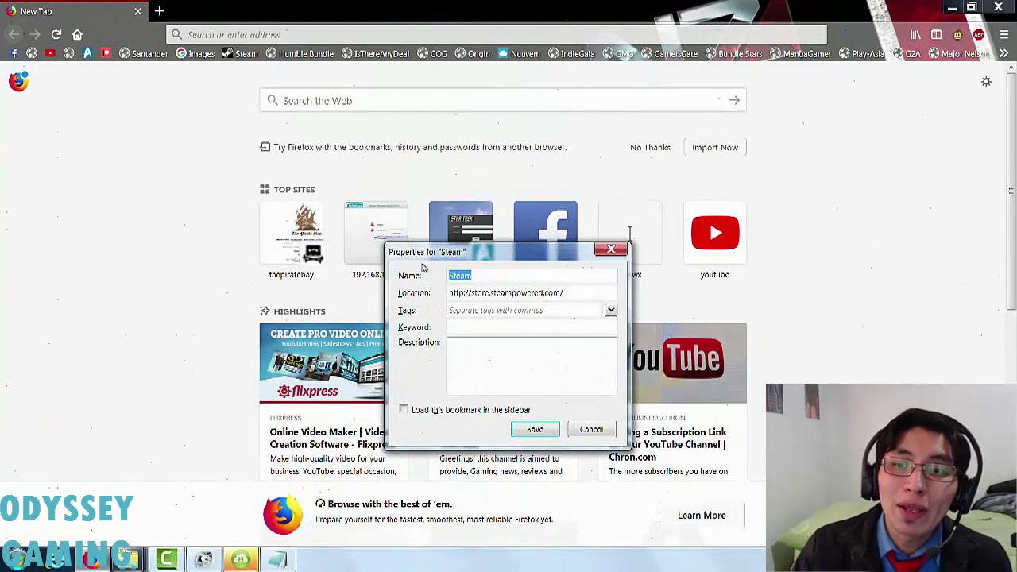
key(BackSpace)
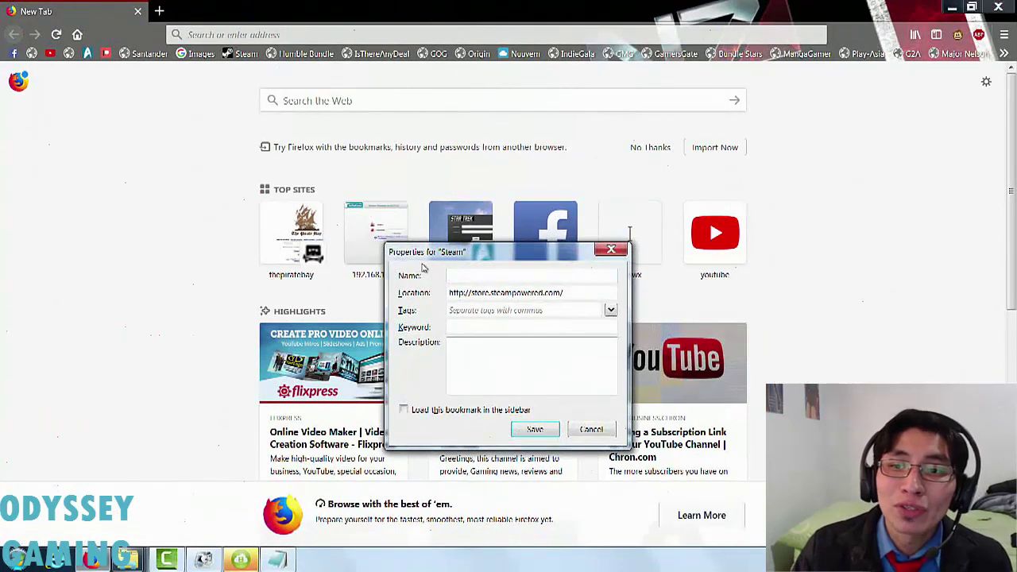
click(526, 434)
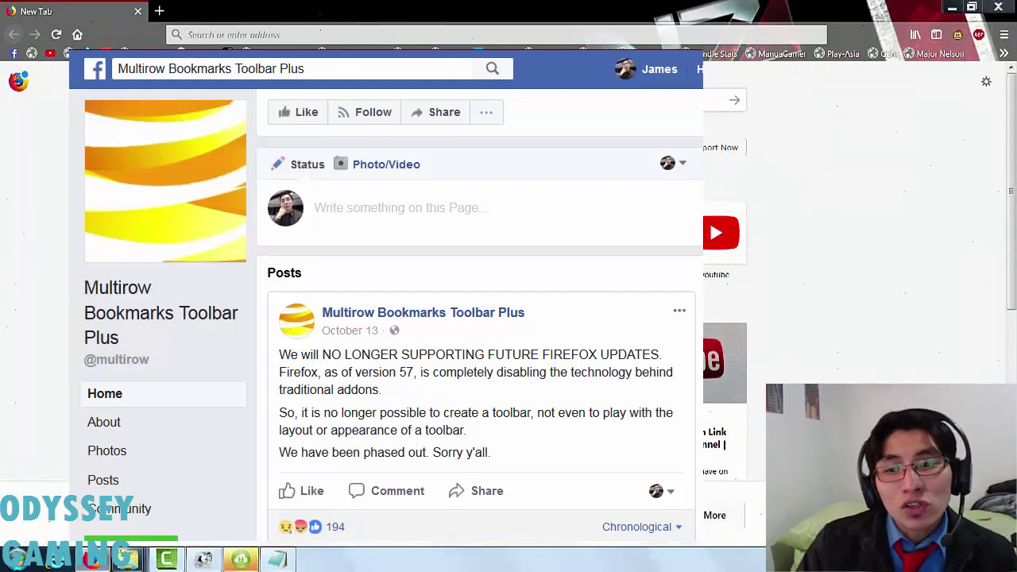
- Name the blank bookmark 'Steam' with a capital S and save it
text(steam)
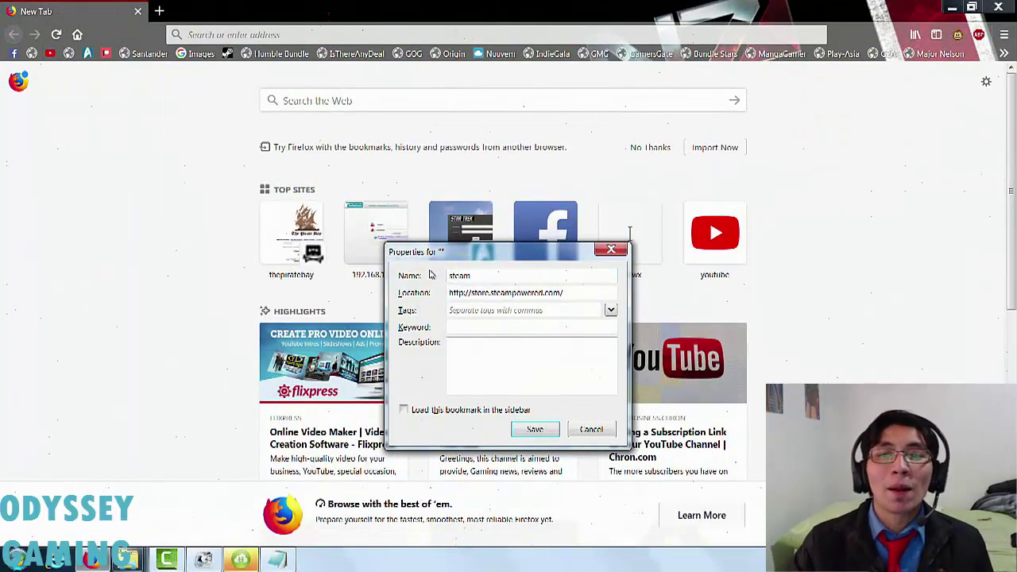
key(Home)
key(Delete)
text(S)
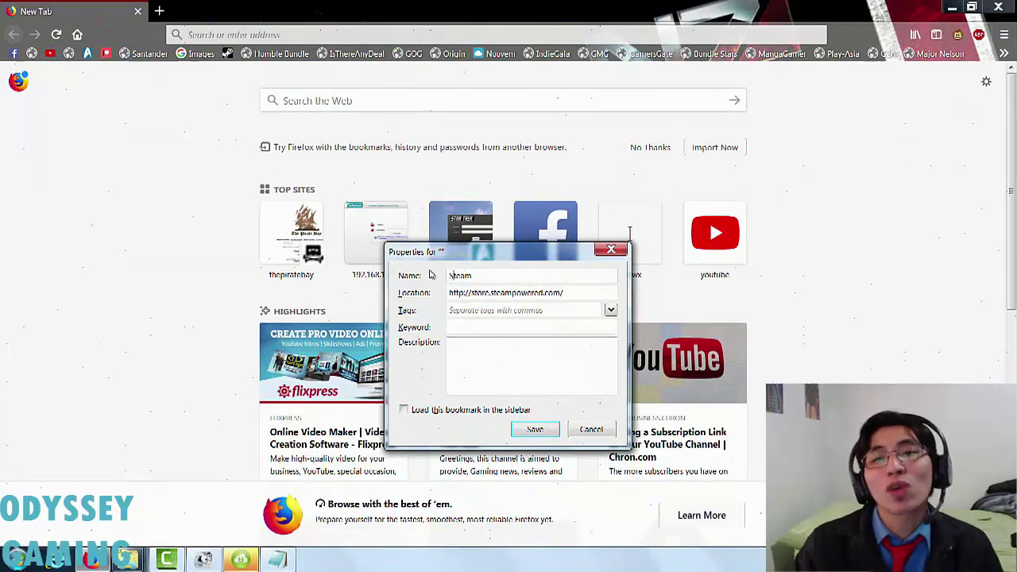
key(Return)
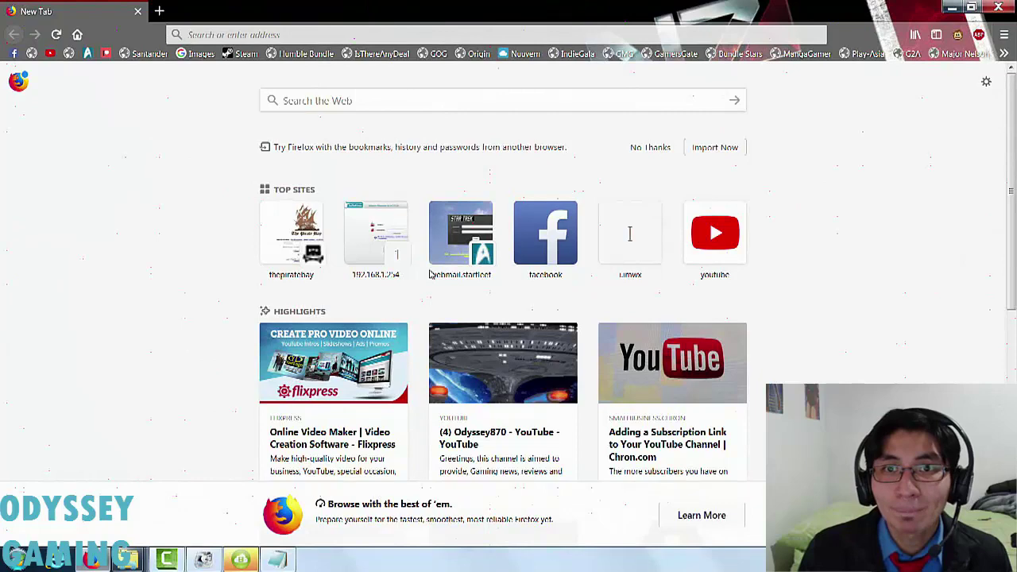
- Open the Troubleshooting Information (about:support) page from the main menu's Help section
click(1004, 34)
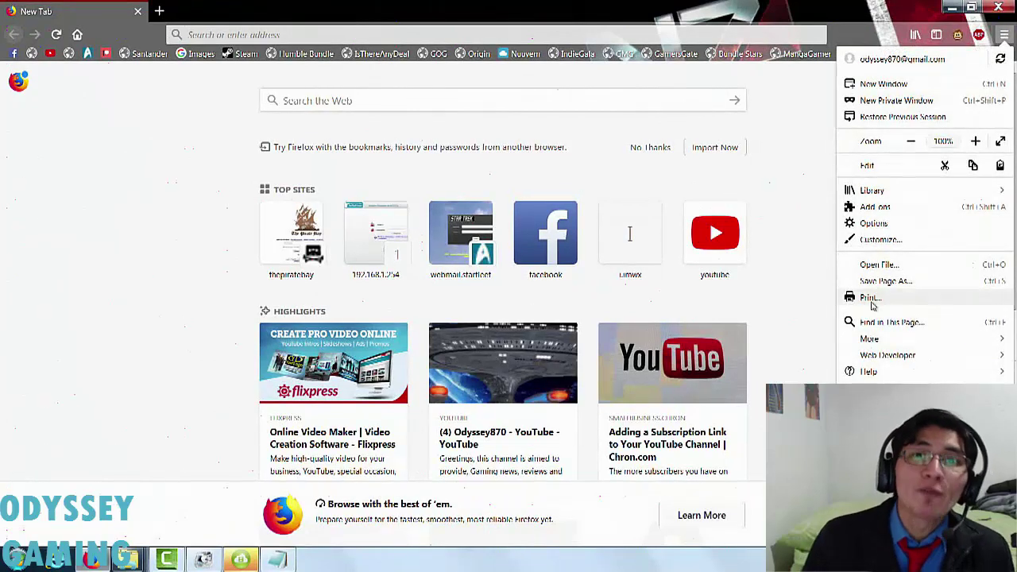
click(883, 370)
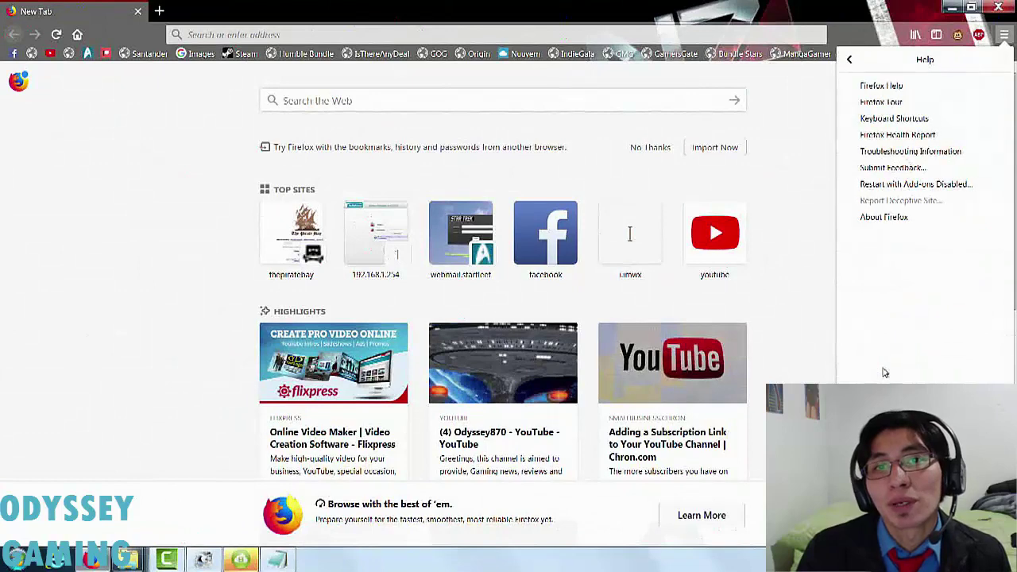
click(870, 152)
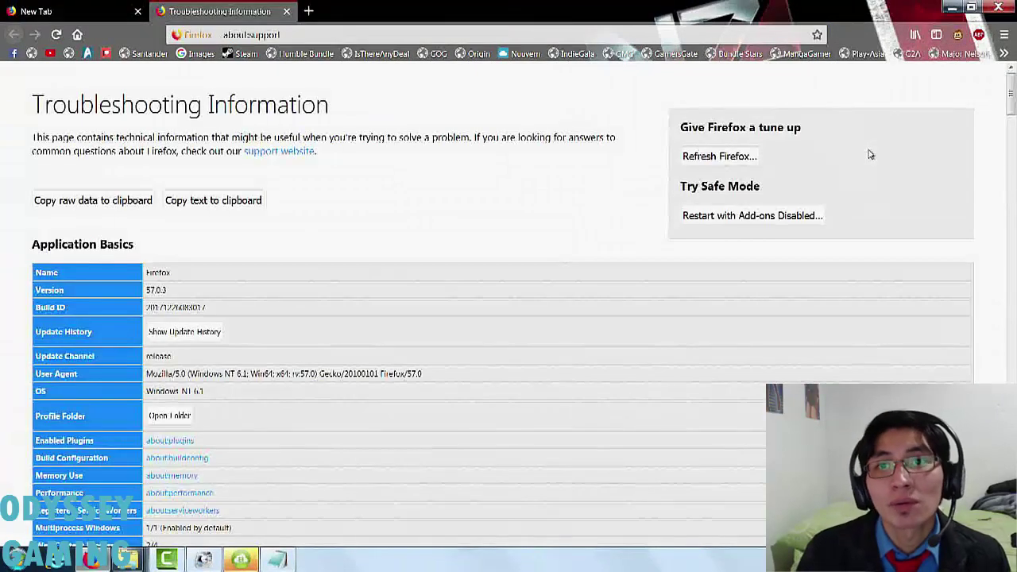
- Open the Firefox profile folder in Windows Explorer from the Troubleshooting page
click(169, 415)
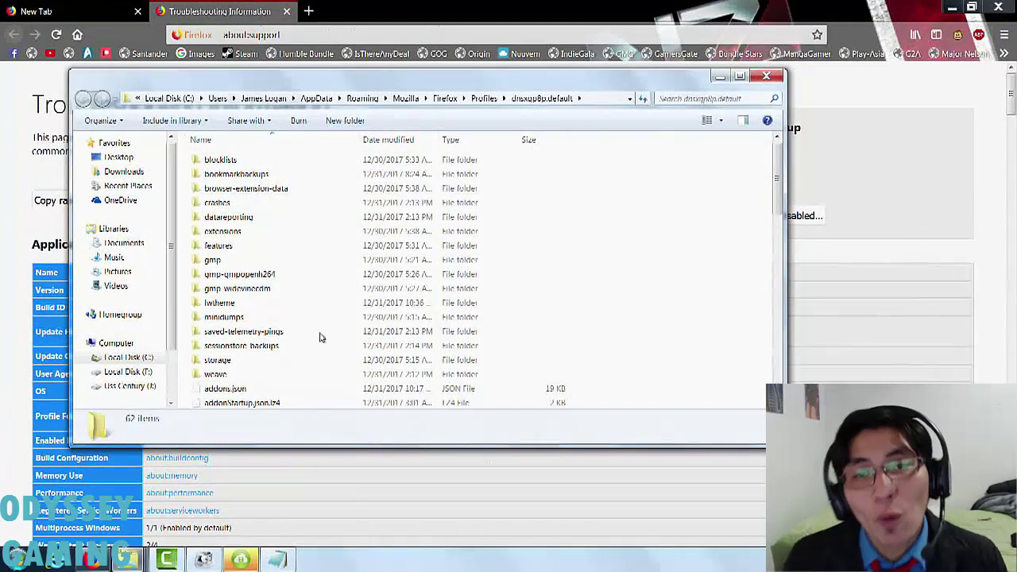
scroll(319, 337, down, 2)
scroll(327, 304, down, 3)
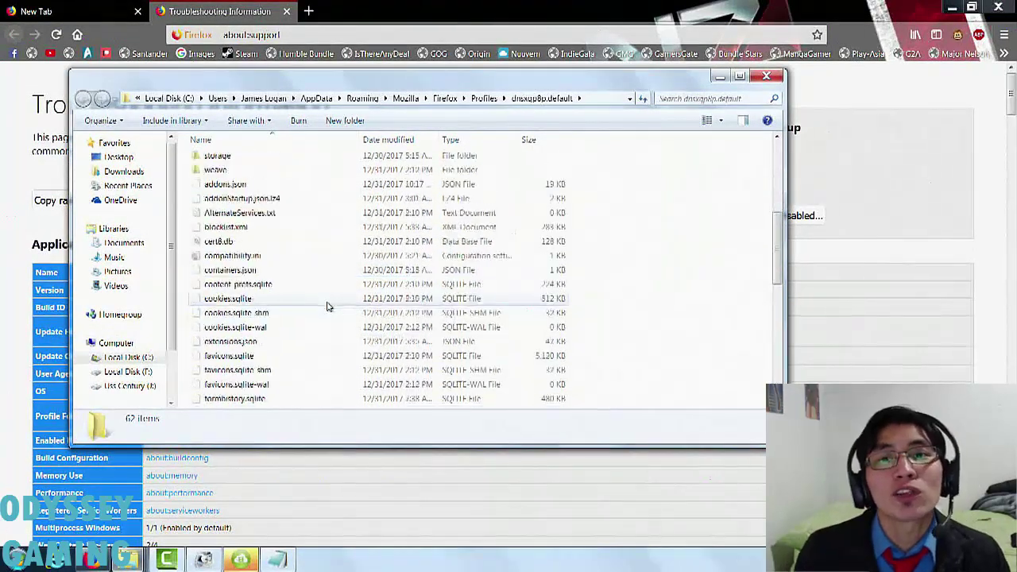
scroll(330, 310, up, 5)
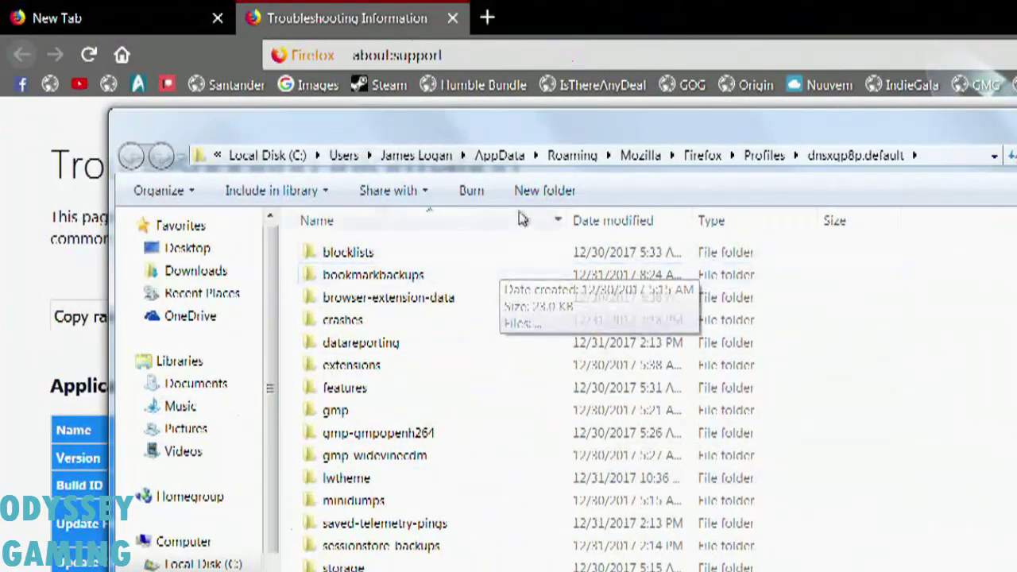
- Create a new folder named 'Chrome' inside the profile folder
click(537, 198)
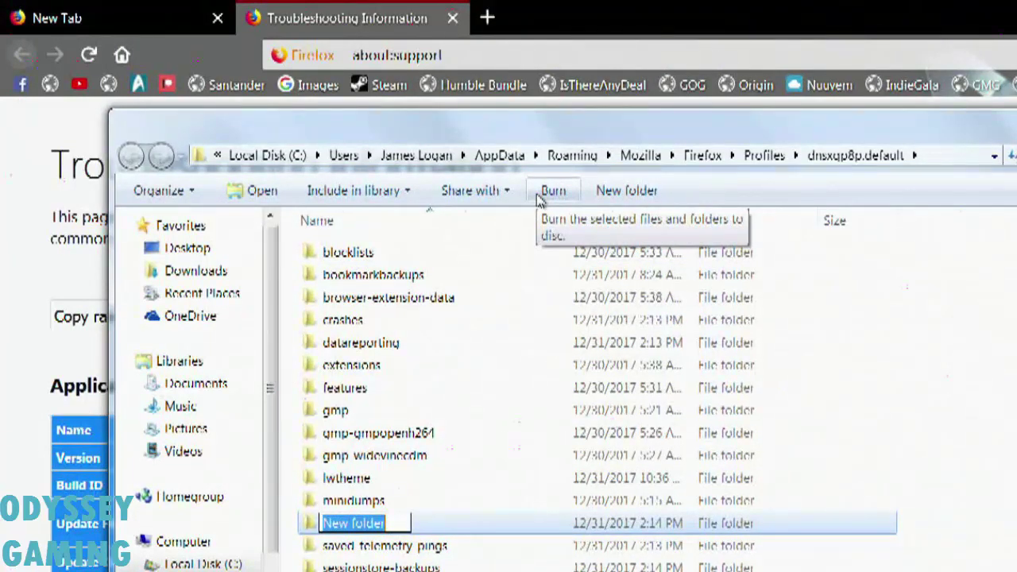
text(Chr)
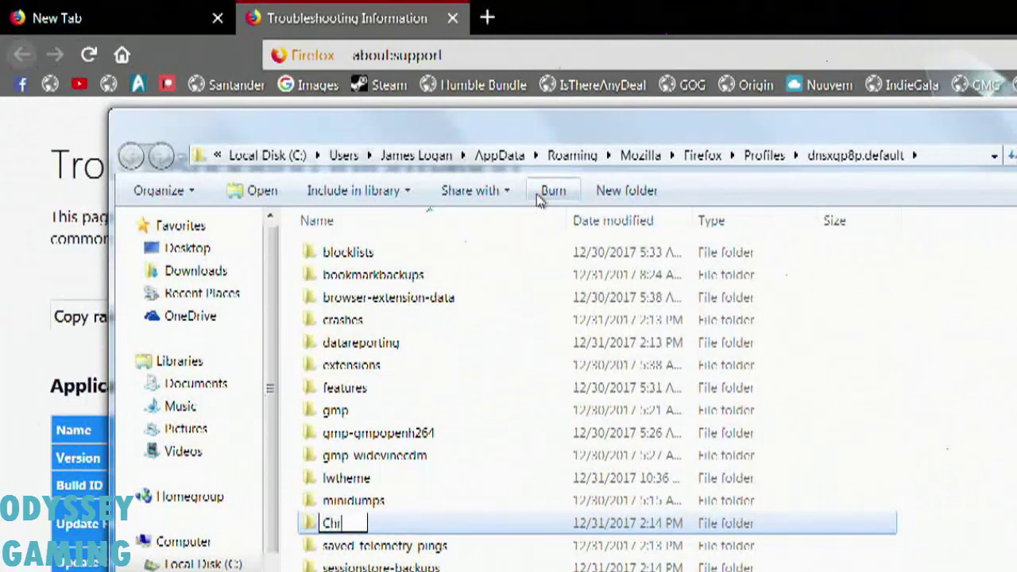
text(ome)
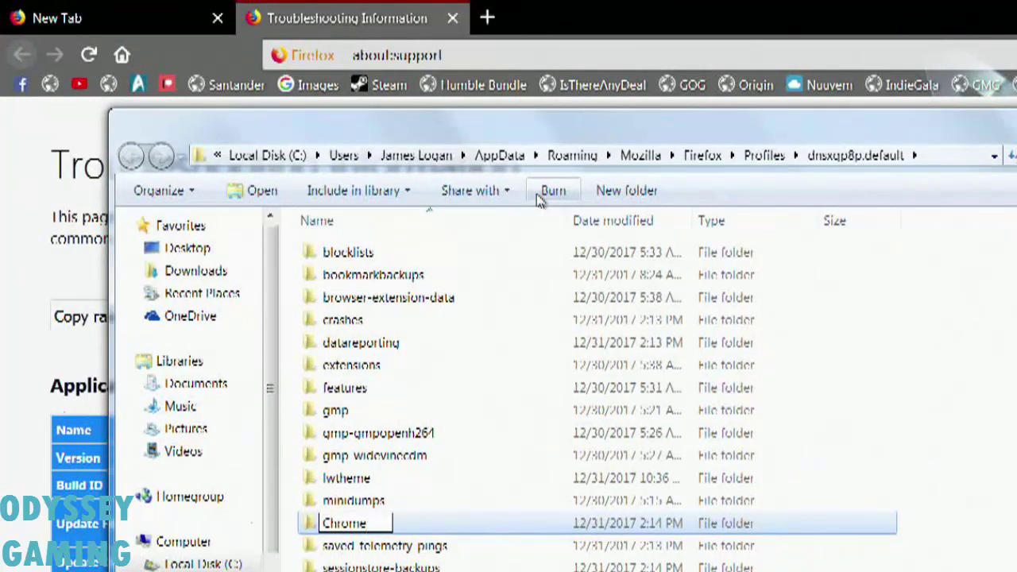
key(Return)
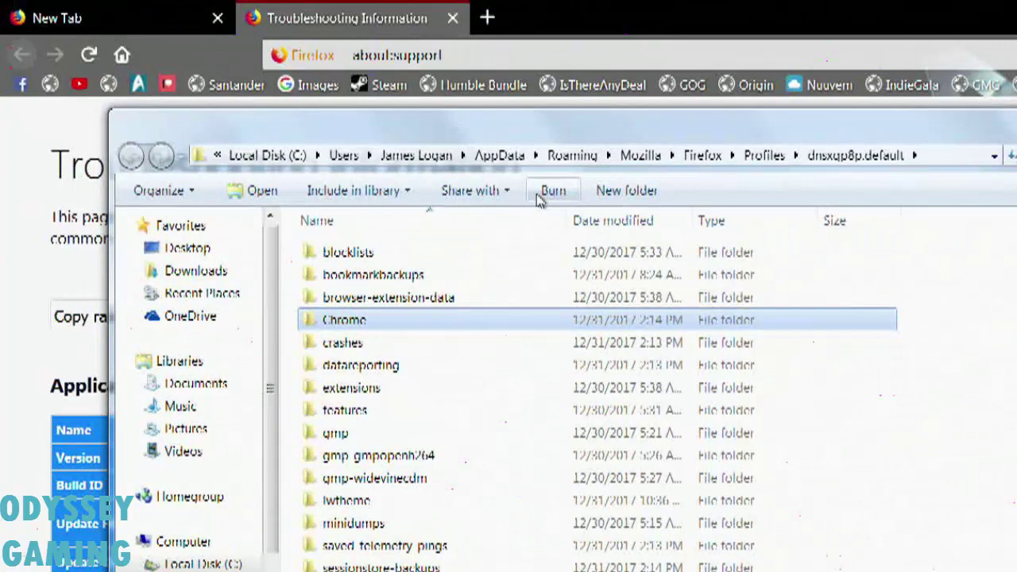
- Enter the Chrome folder and create a new empty text document there
key(Return)
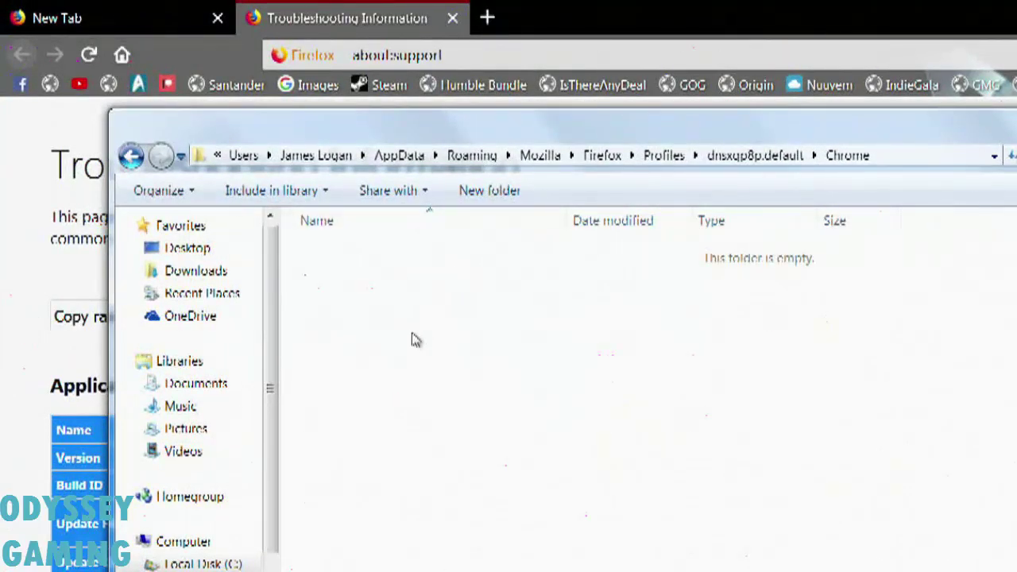
right_click(413, 339)
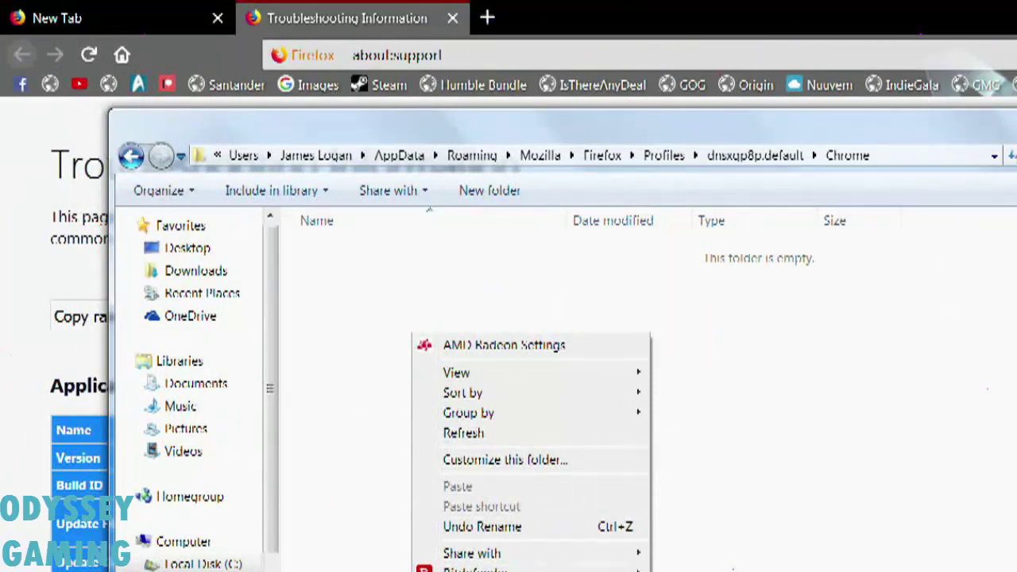
mouse_move(492, 571)
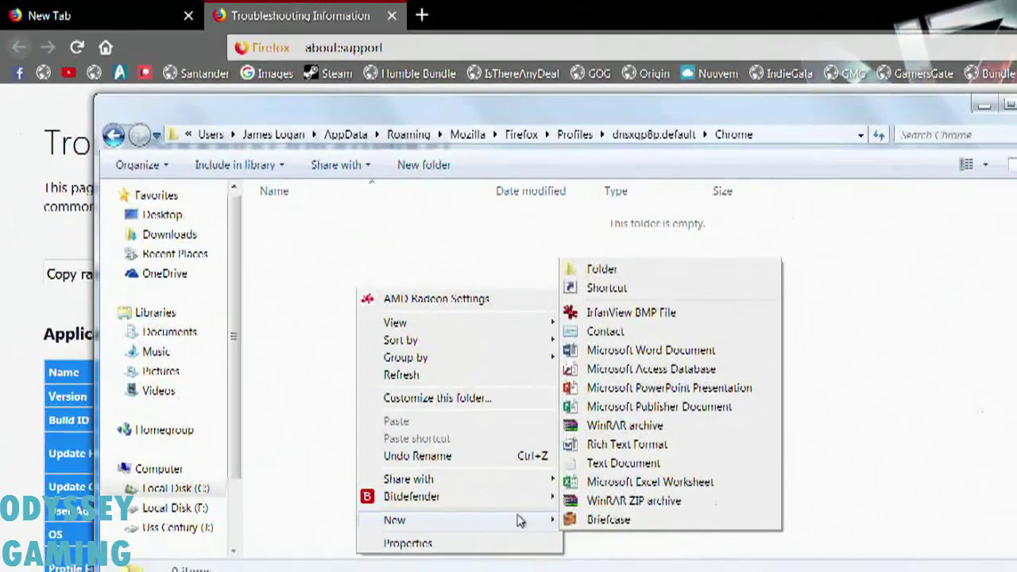
click(644, 464)
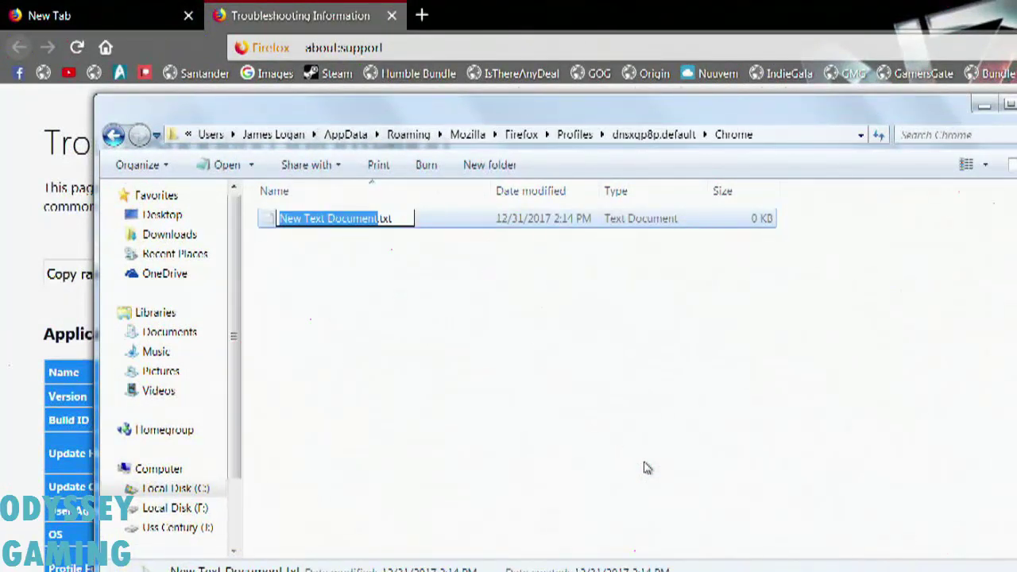
- Rename the text file to Userchrome.css and accept the extension change
text(Userchr)
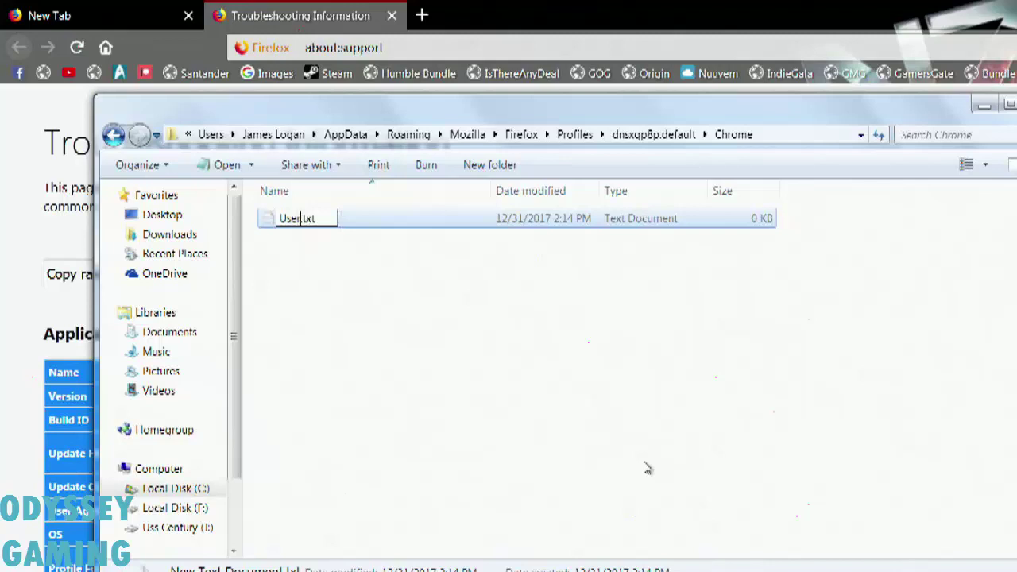
text(ome)
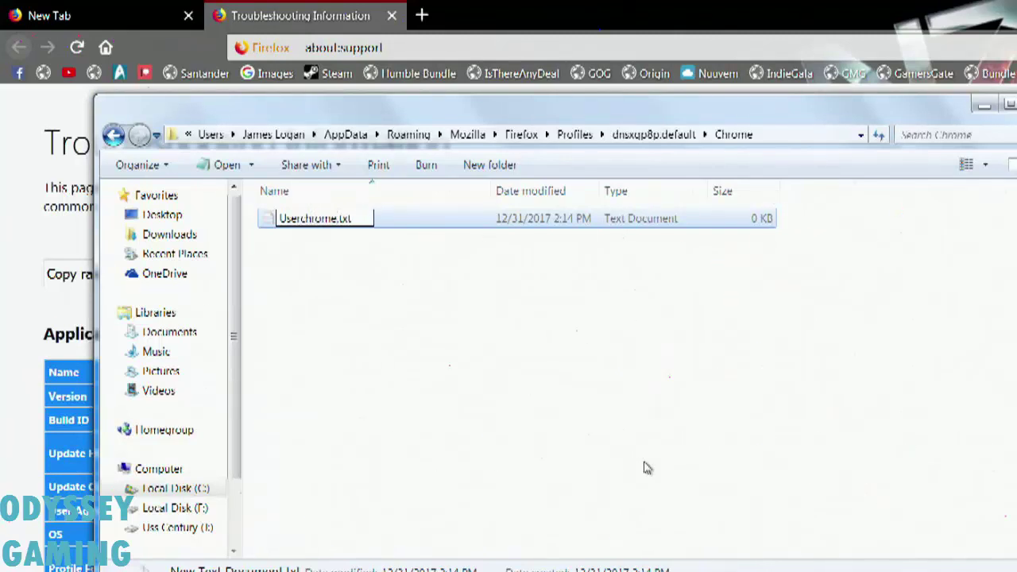
key(Right)
key(Right)
key(Right)
key(Right)
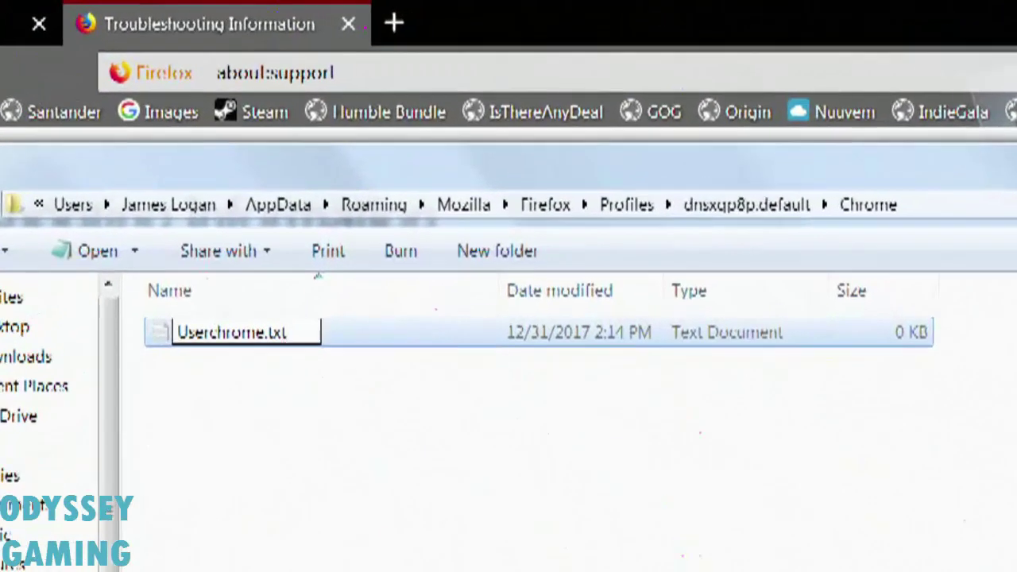
key(BackSpace)
key(BackSpace)
key(BackSpace)
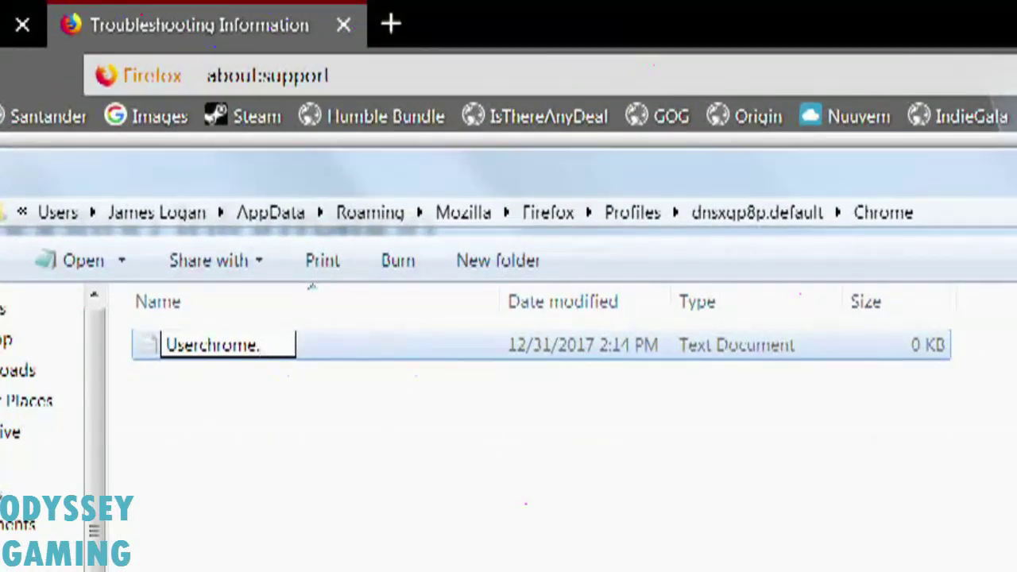
text(css)
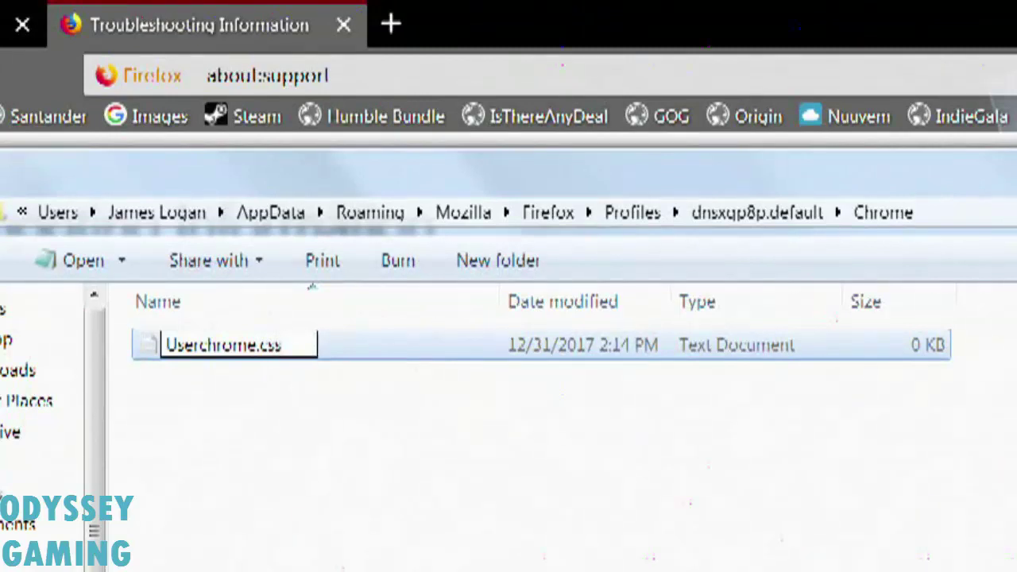
key(Return)
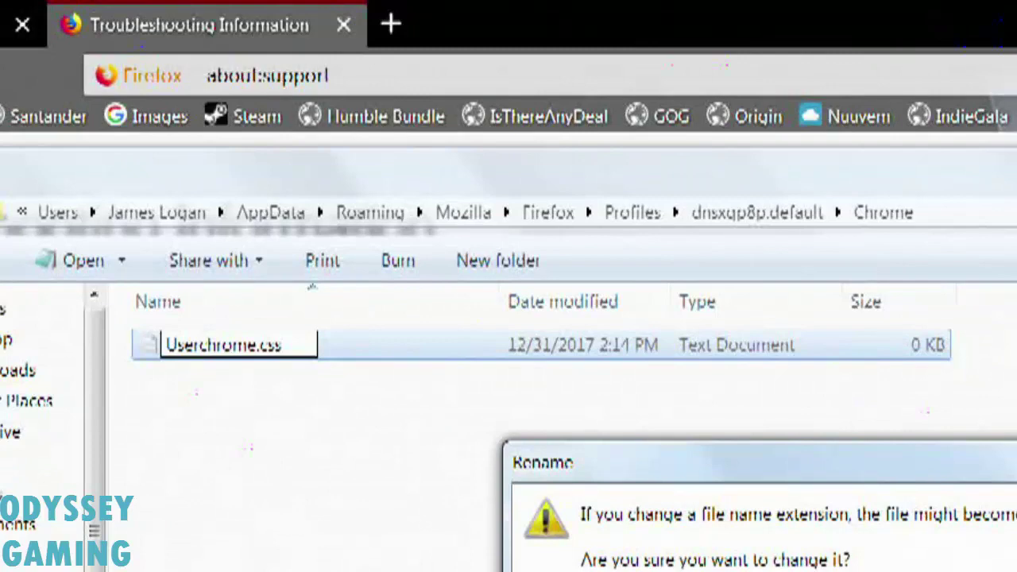
key(Return)
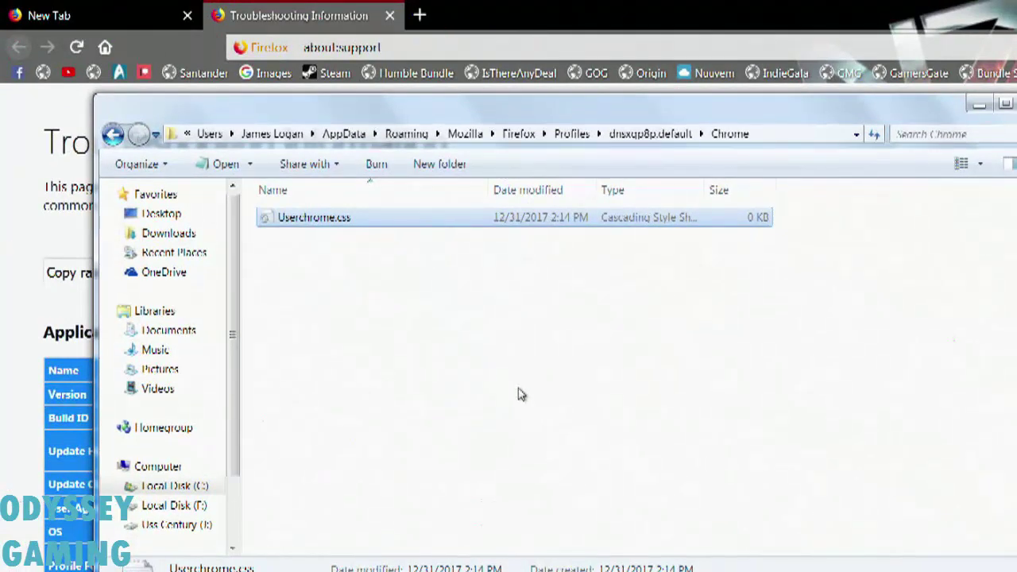
click(518, 387)
key(alt)
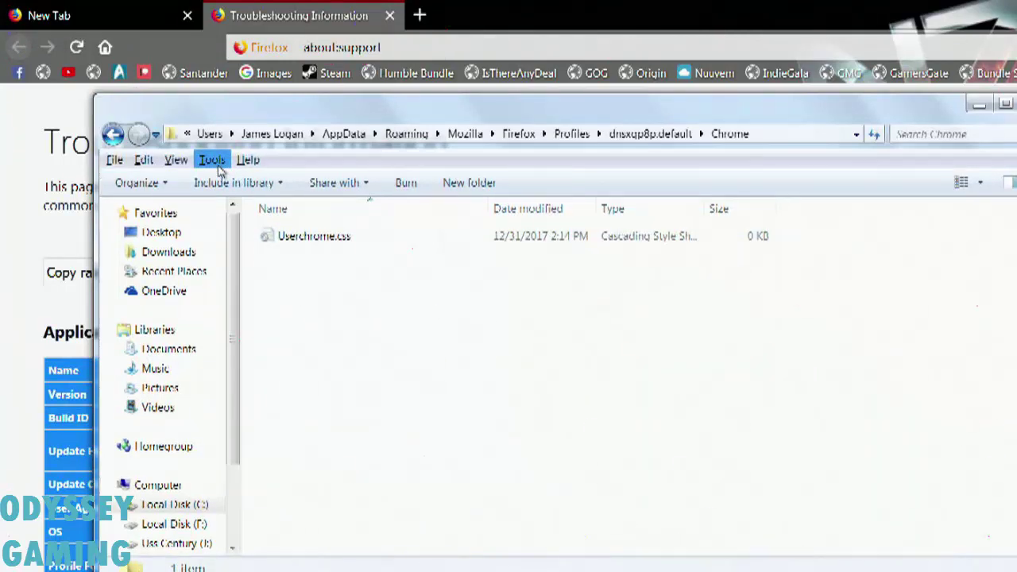
key(alt)
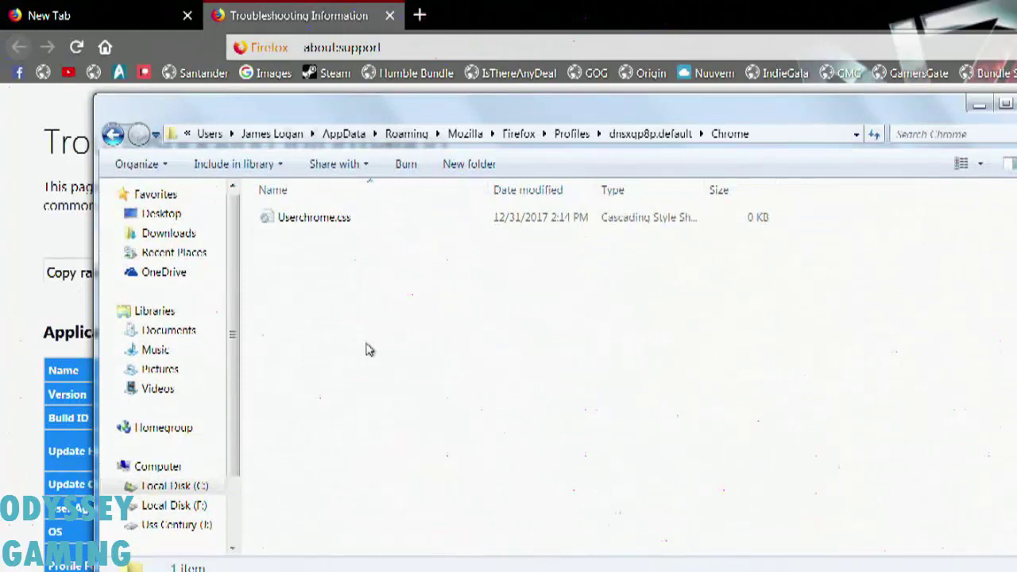
key(alt)
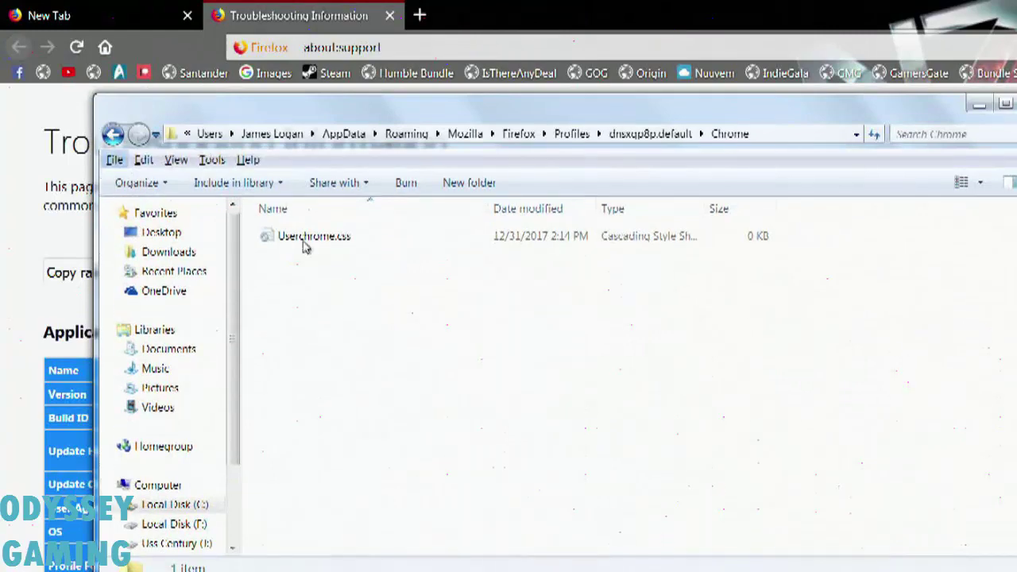
click(209, 161)
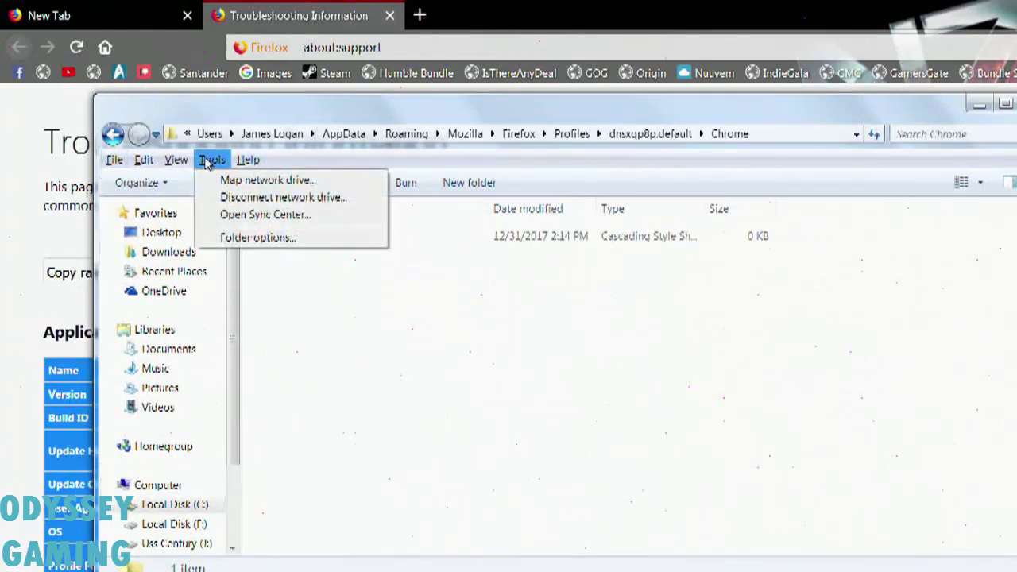
click(271, 239)
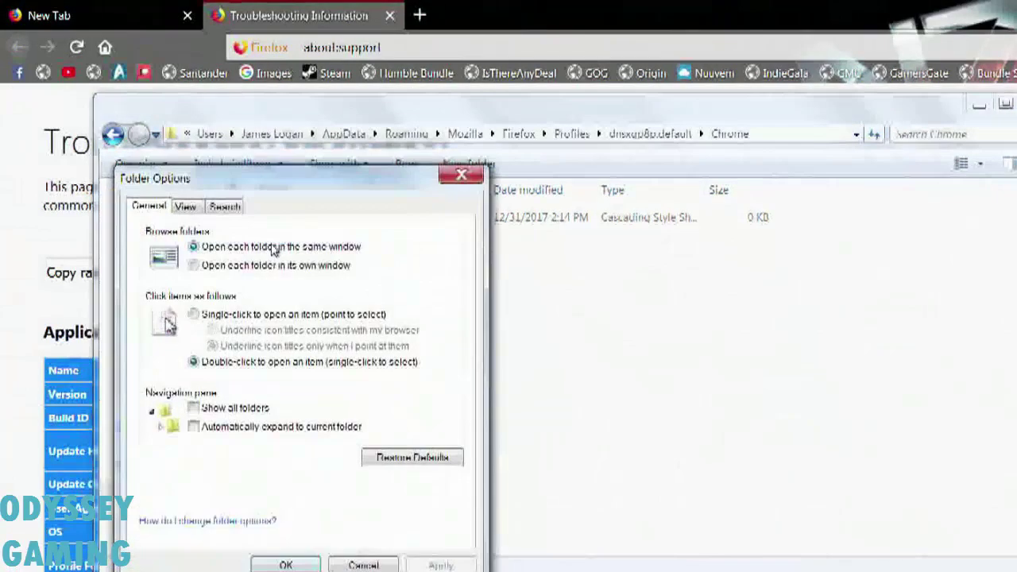
click(186, 207)
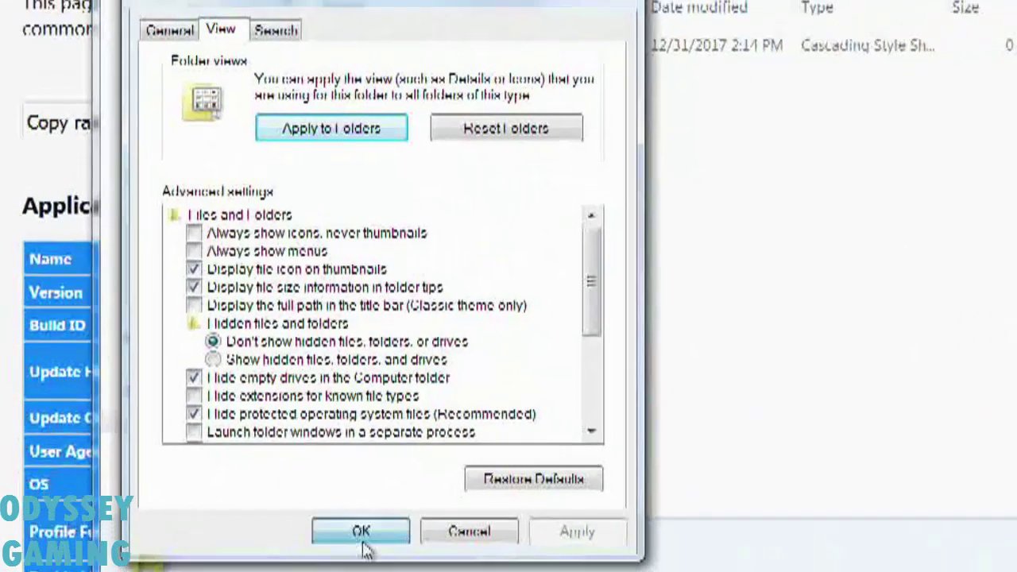
click(362, 534)
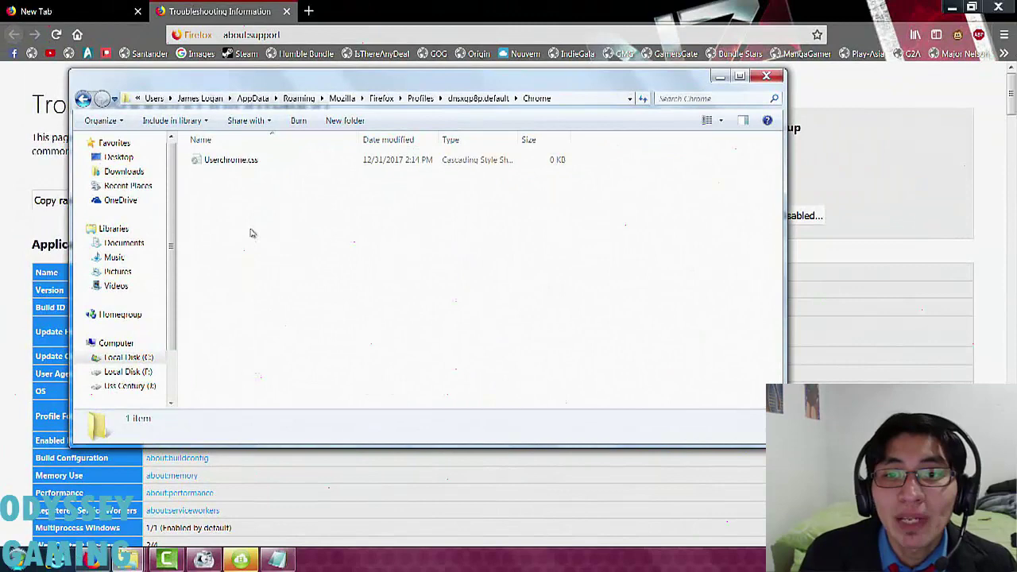
- Open Userchrome.css in Notepad and erase the stray test text
click(224, 161)
right_click(225, 161)
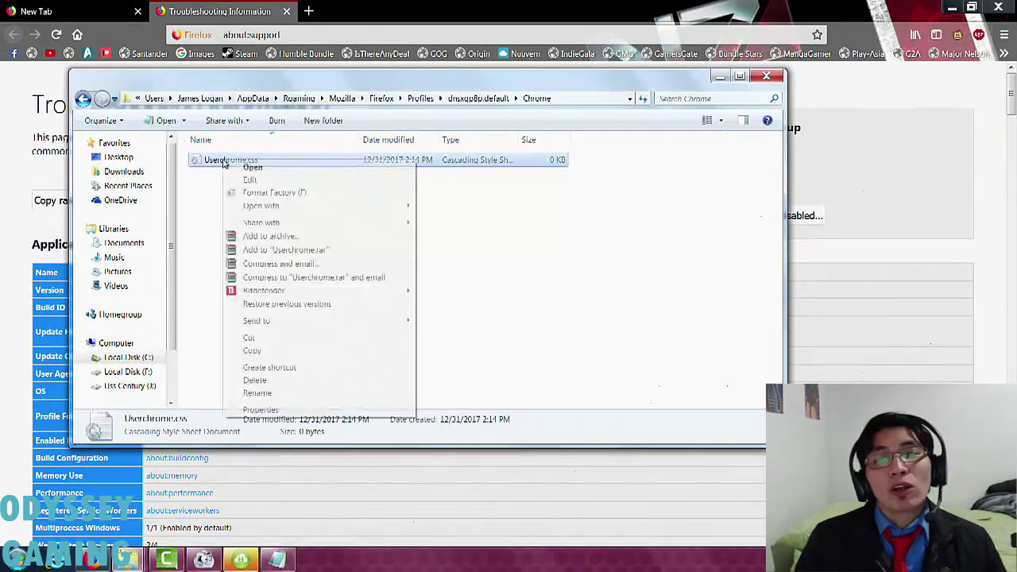
click(249, 180)
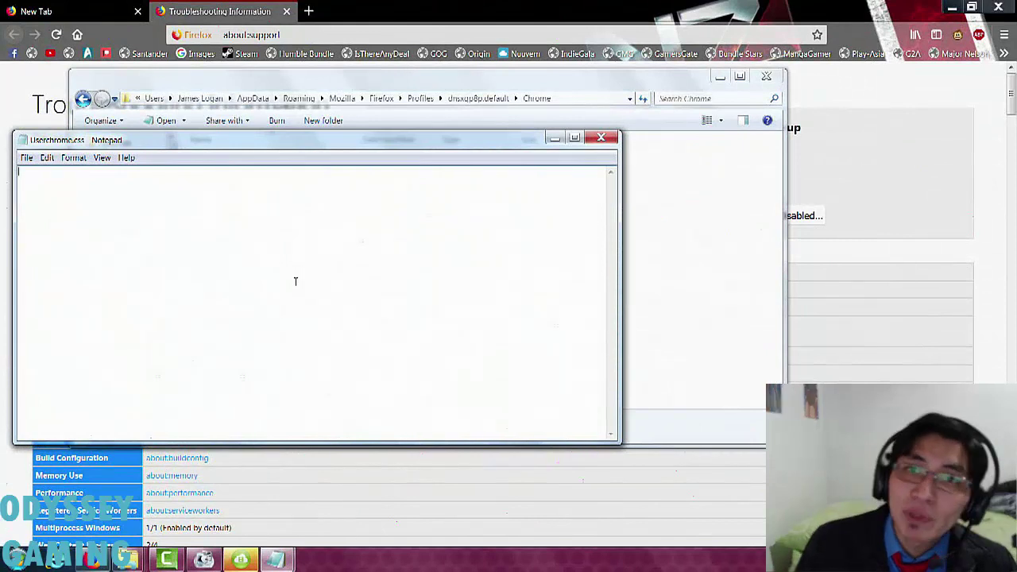
text(dfgdfgdfgg)
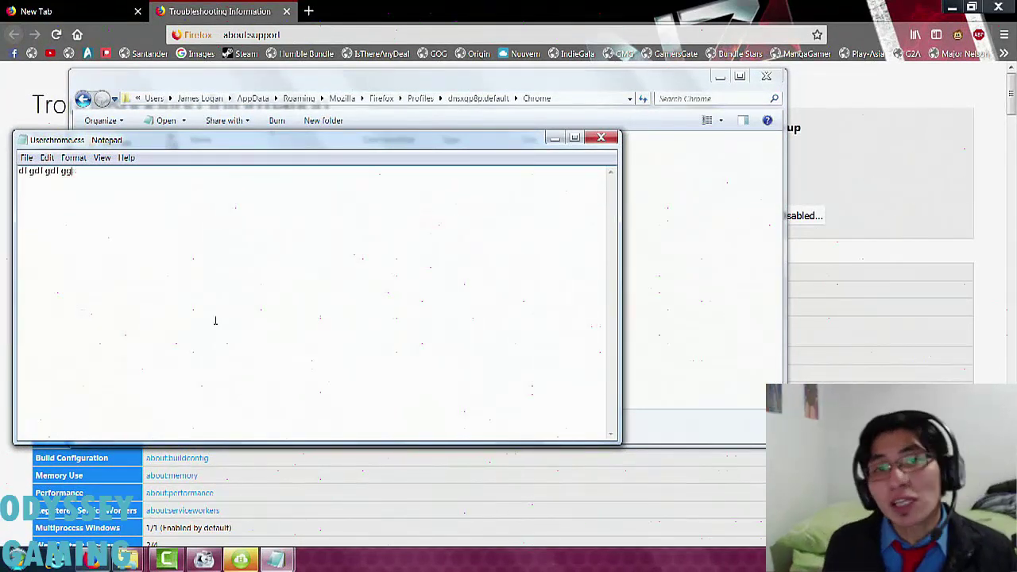
key(ctrl+a)
key(BackSpace)
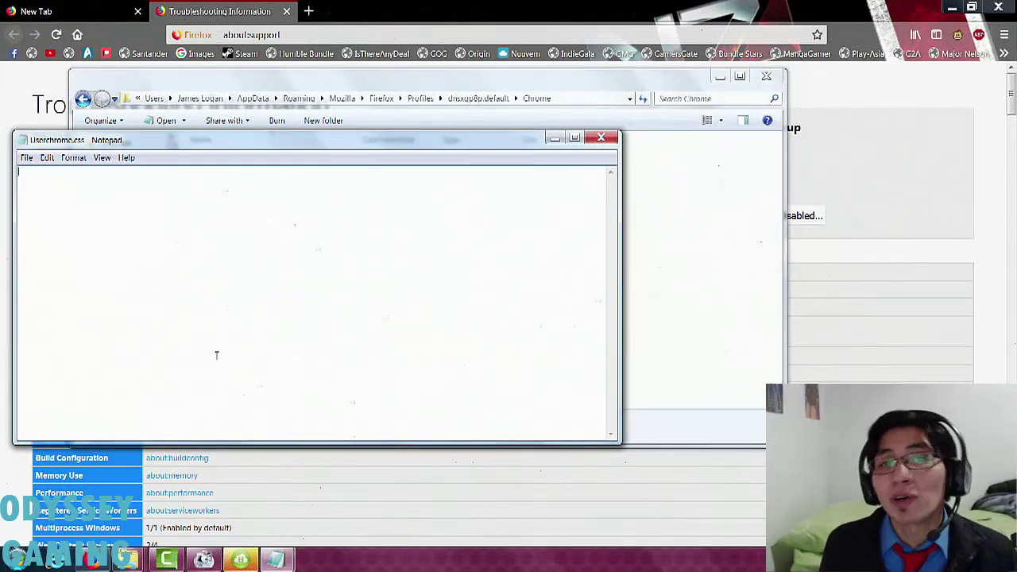
- Copy the bookmarks-toolbar CSS from the untitled note and paste it into Userchrome.css
mouse_move(275, 560)
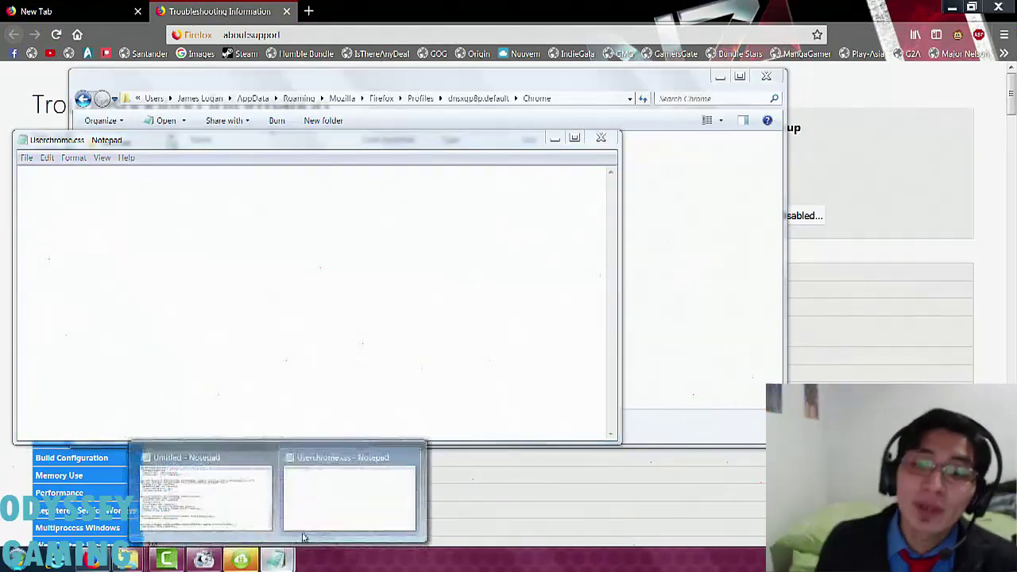
click(241, 495)
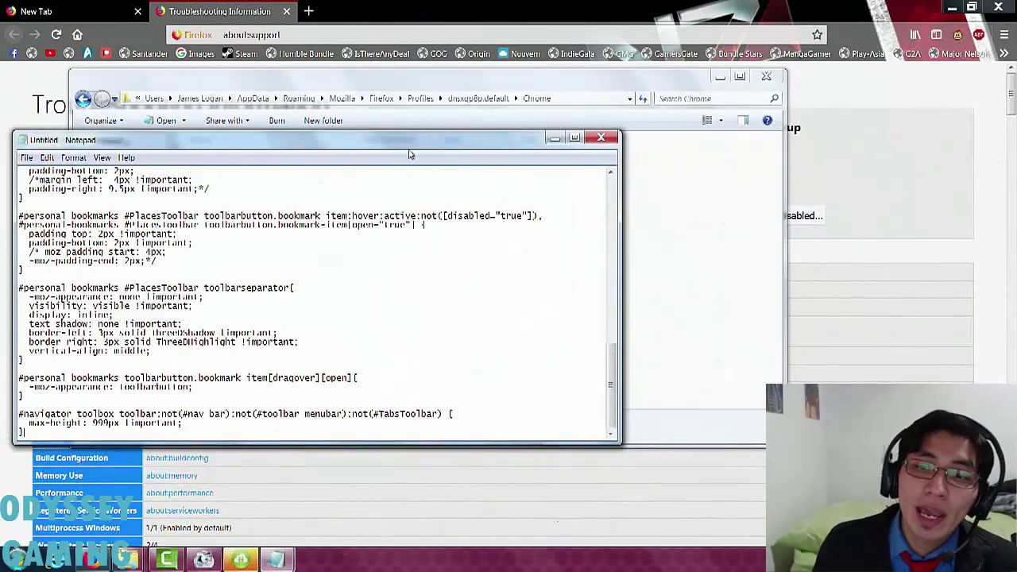
drag(409, 141, 767, 134)
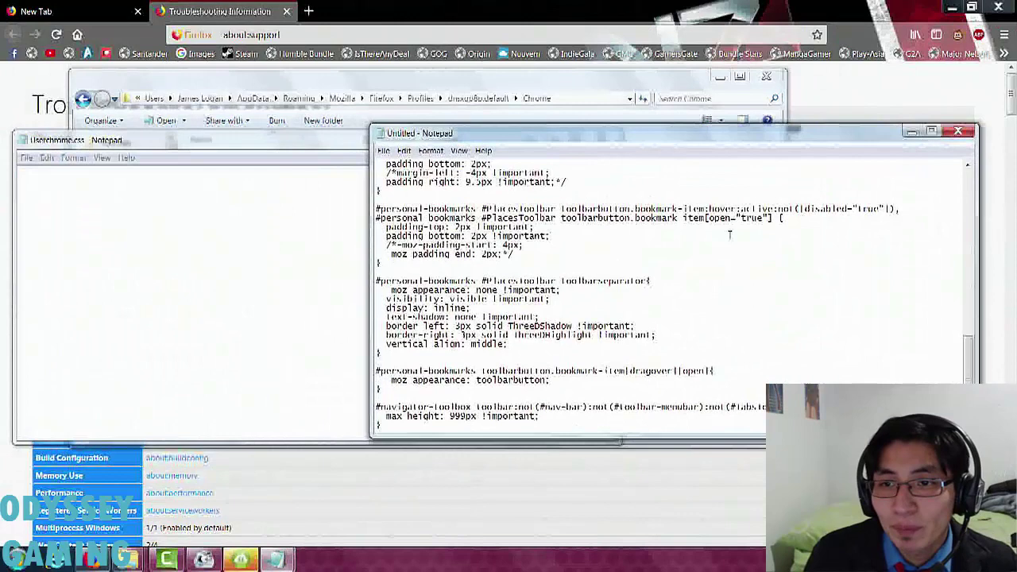
key(ctrl+a)
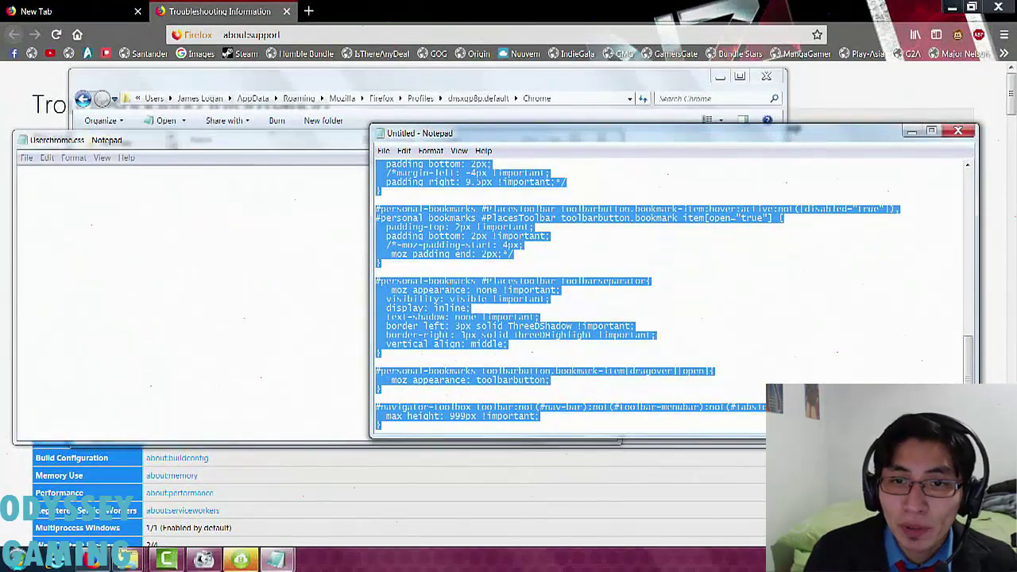
click(292, 268)
key(ctrl+v)
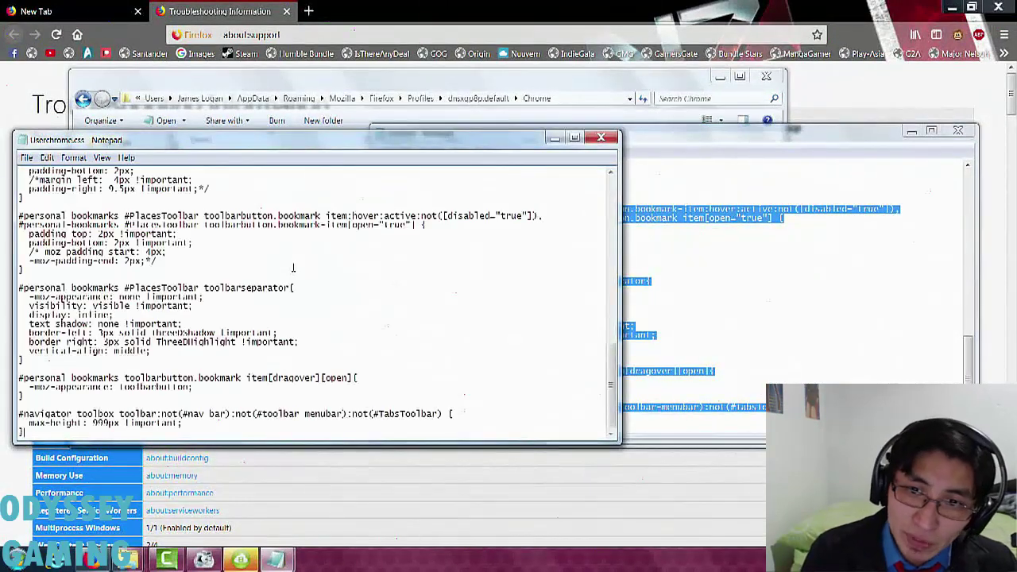
- Save Userchrome.css and close both Notepad windows, discarding the untitled note
click(28, 156)
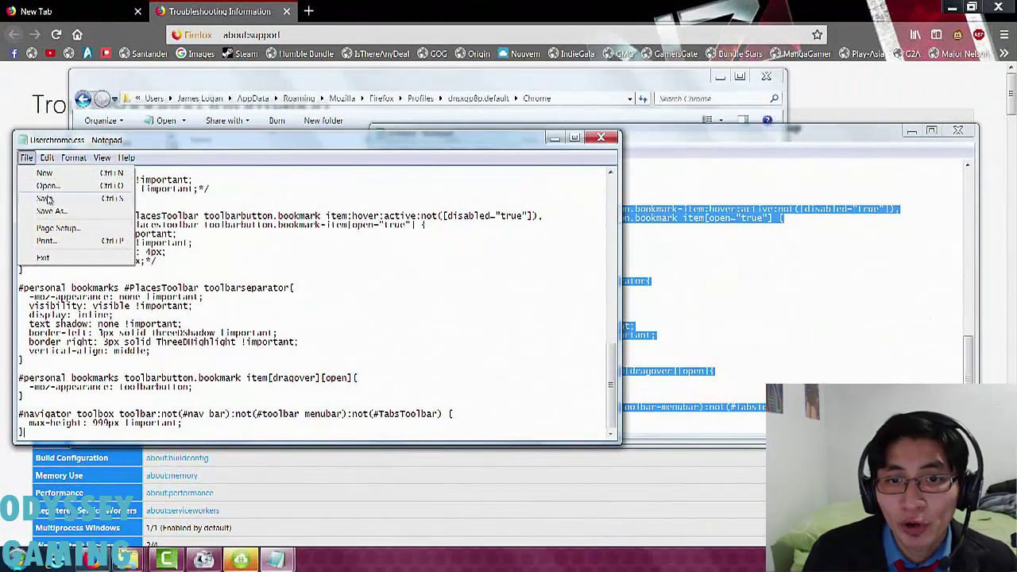
click(45, 197)
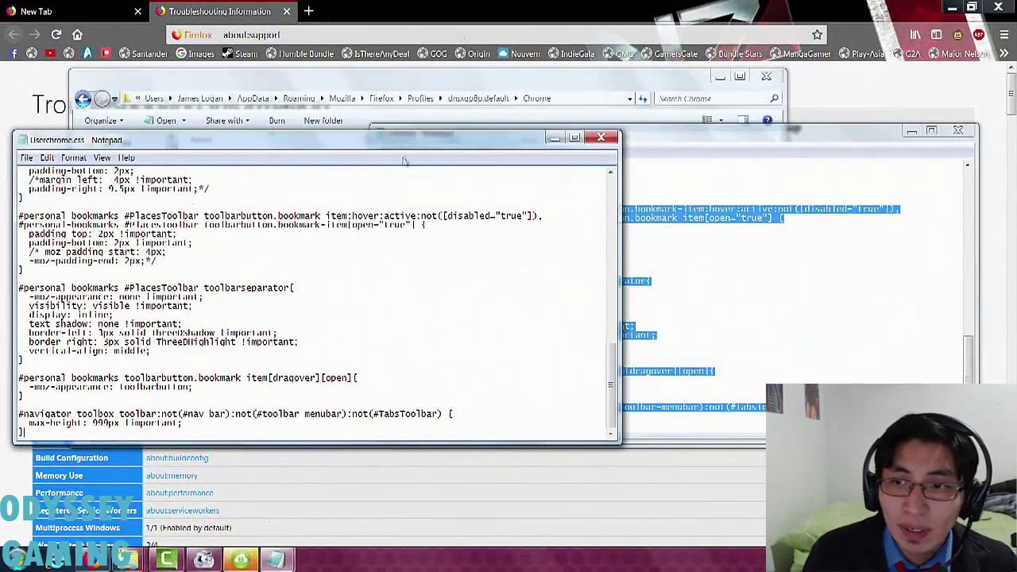
click(602, 137)
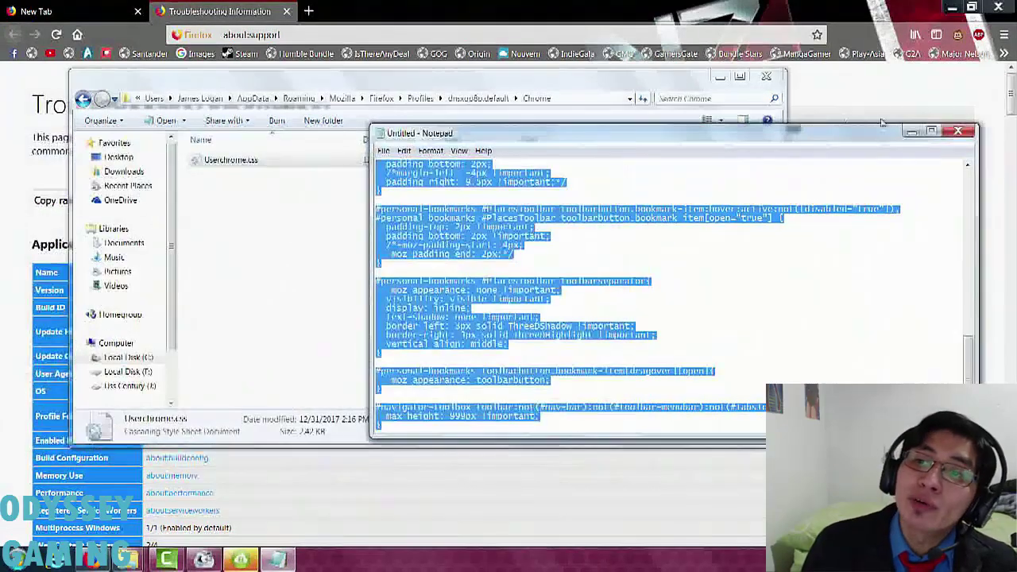
click(958, 130)
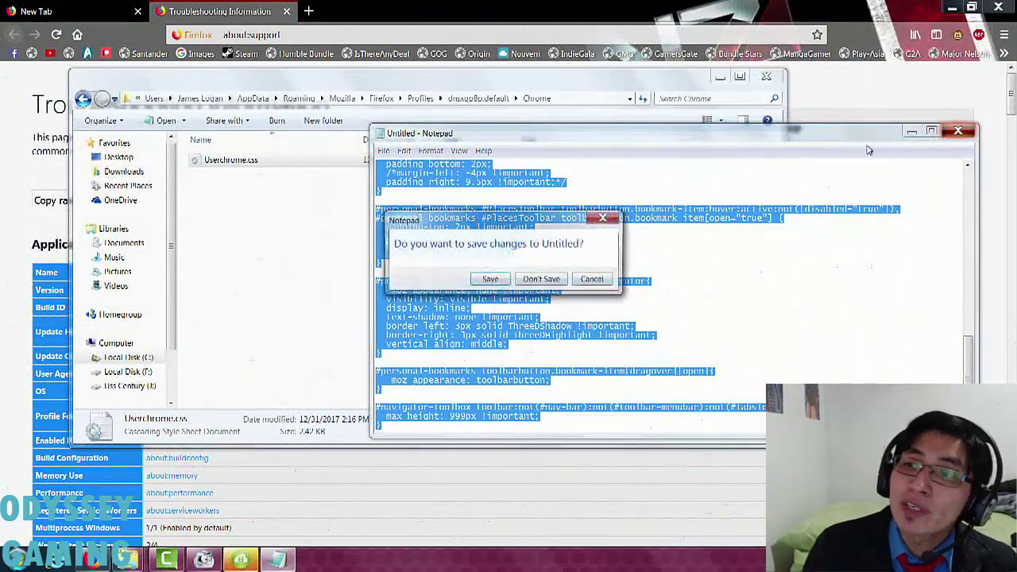
click(541, 279)
- Close the Chrome folder window and Firefox, then relaunch Firefox from the taskbar
click(538, 270)
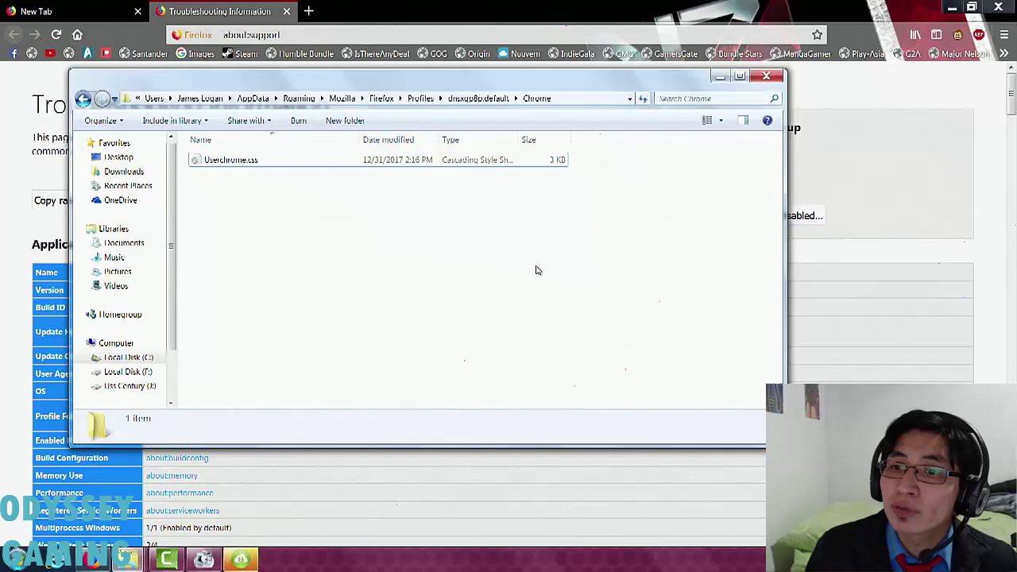
click(766, 76)
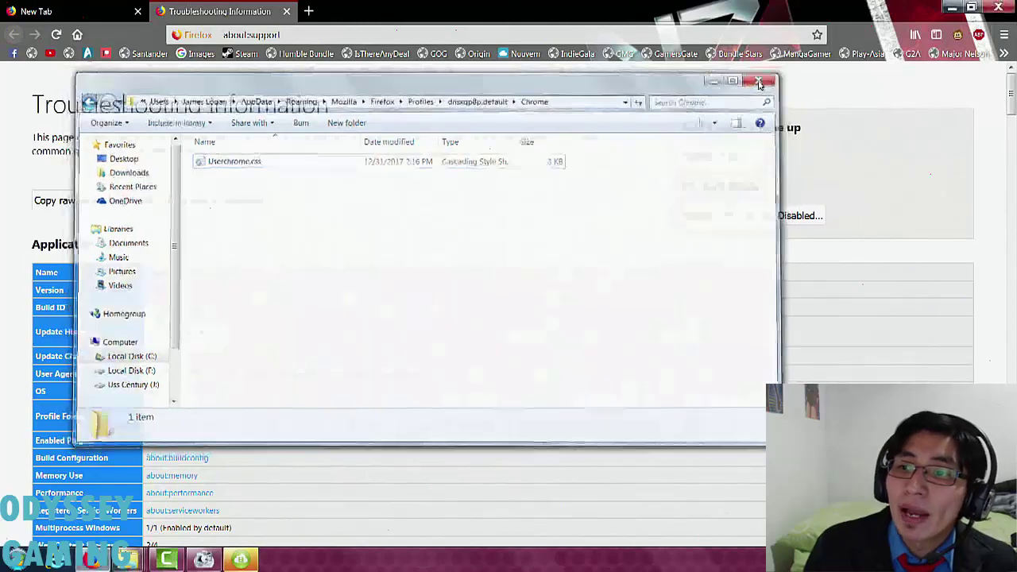
click(1000, 7)
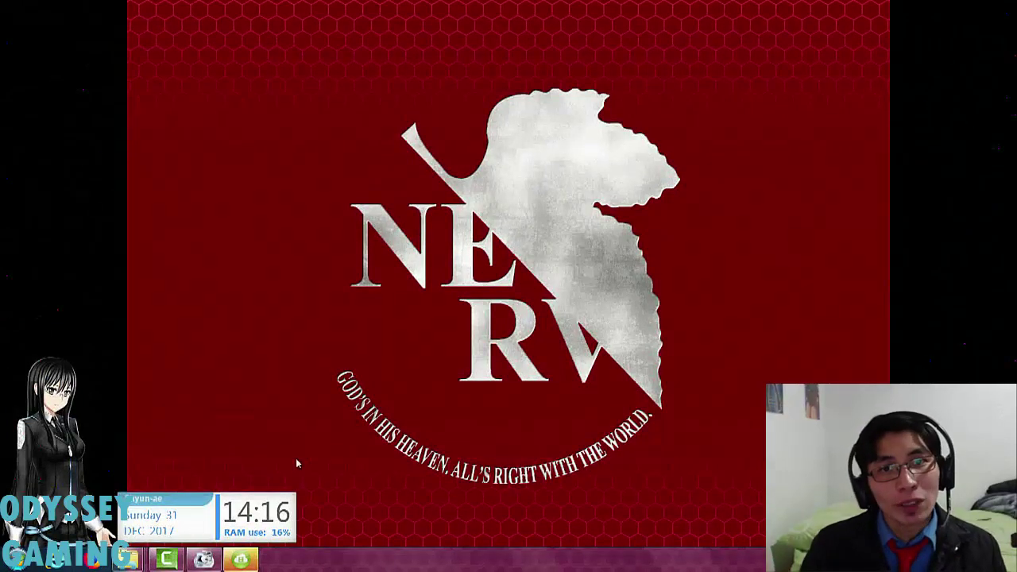
click(92, 559)
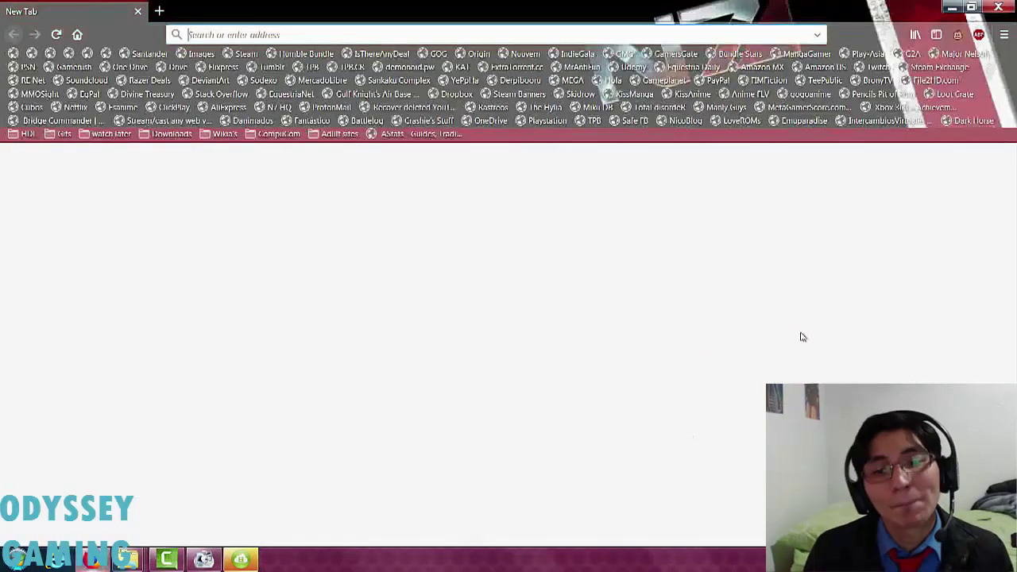